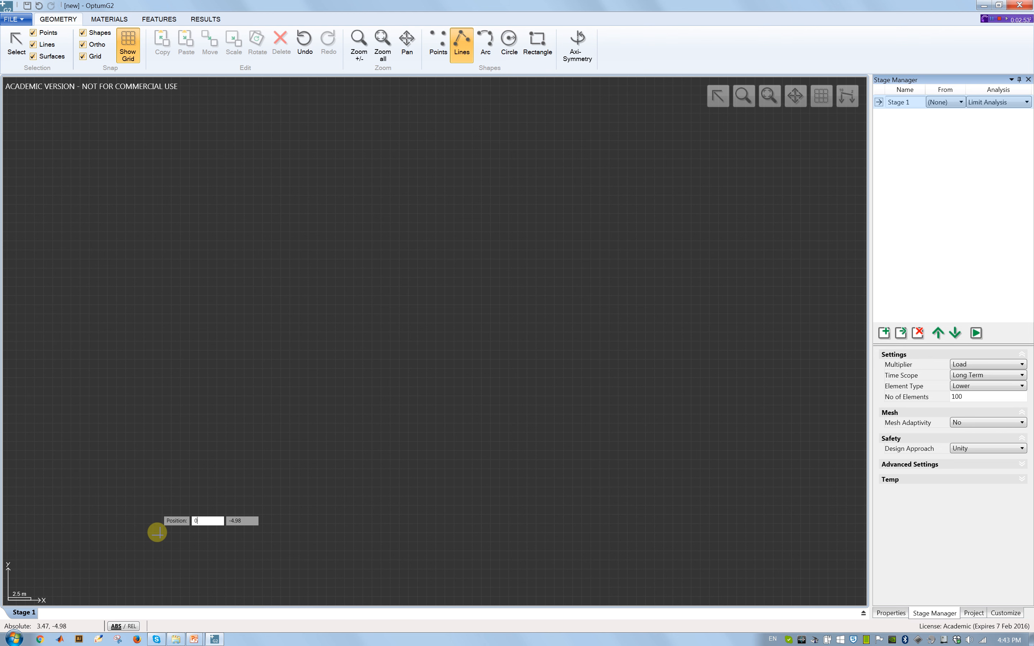
Step: Draw the base of the slope outline as a line from (0, 0) to (66, 0)
{"action": "key", "text": "Tab"}
{"action": "type", "text": "0"}
{"action": "key", "text": "Return"}
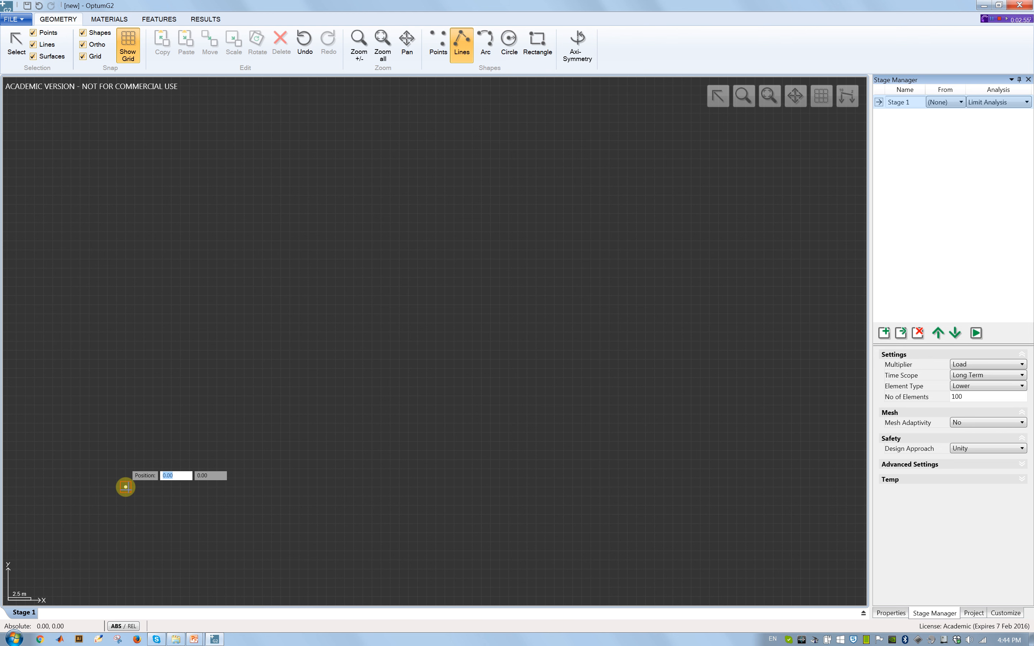
{"action": "type", "text": "66"}
{"action": "key", "text": "Tab"}
{"action": "key", "text": "Return"}
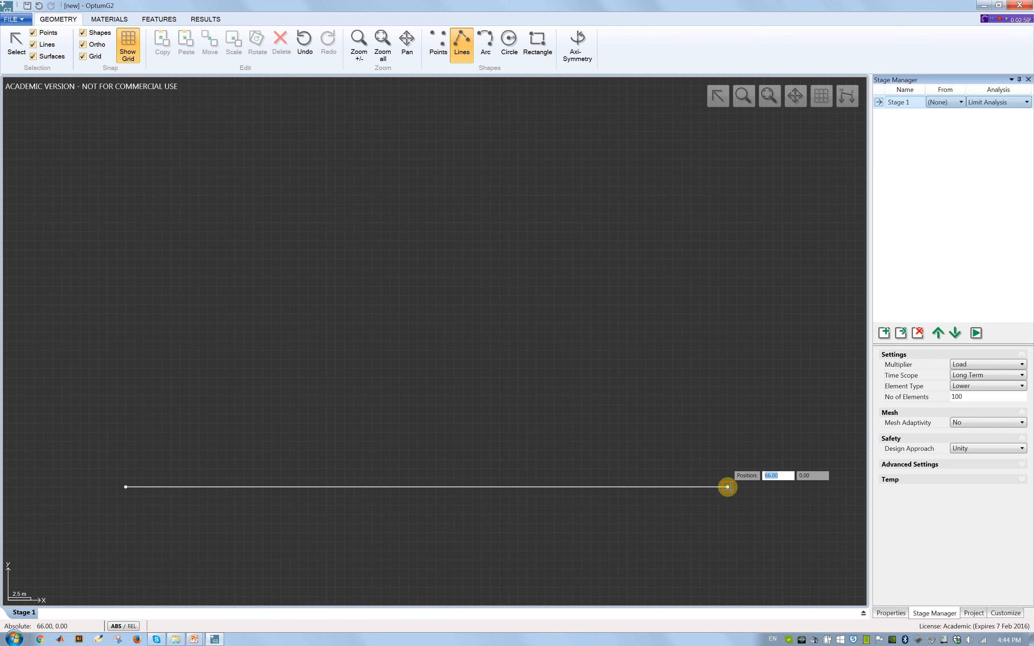
Step: Continue the outline vertically to (66, 35) and along the crest to (48, 35)
{"action": "key", "text": "Tab"}
{"action": "type", "text": "35"}
{"action": "key", "text": "Return"}
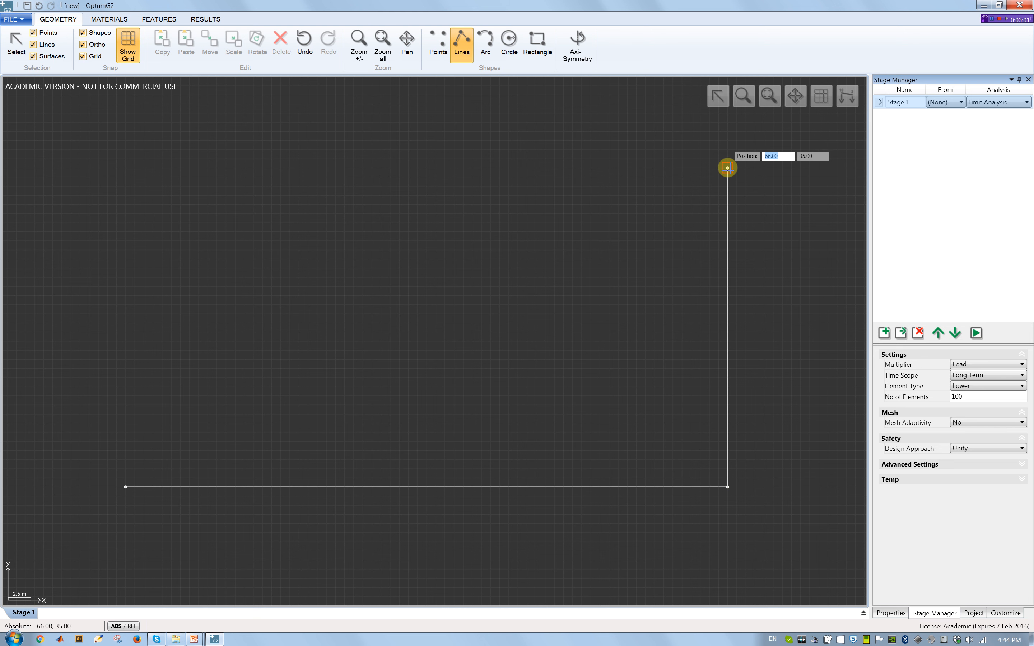
{"action": "type", "text": "48"}
{"action": "key", "text": "Tab"}
{"action": "key", "text": "Return"}
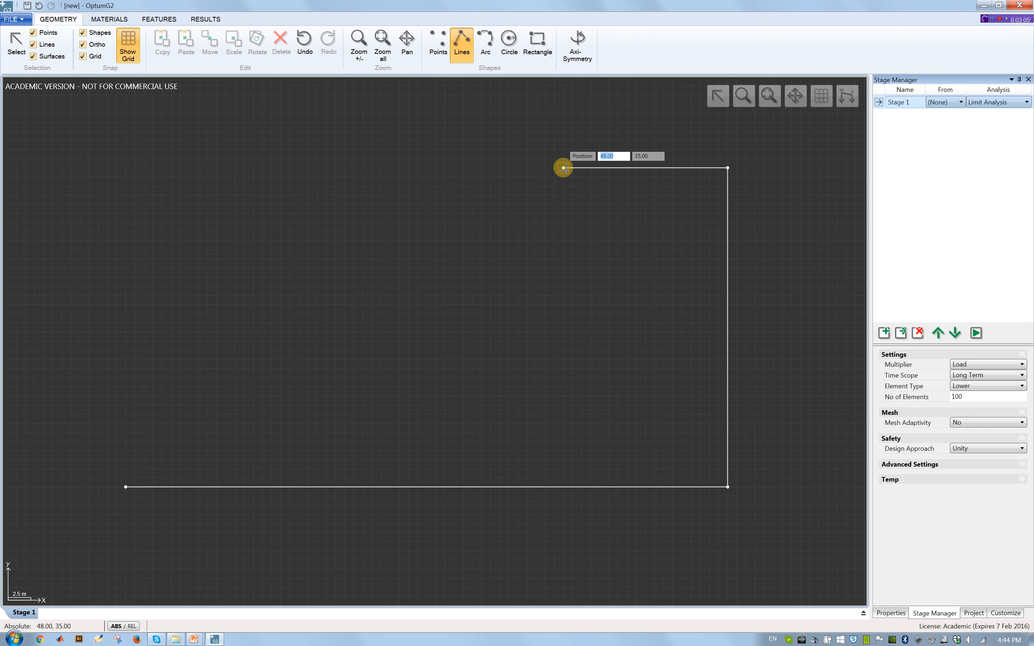
Step: Extend the outline down the slope to (18, 15) and across to (0, 15), and close it at the starting point
{"action": "type", "text": "18"}
{"action": "key", "text": "Tab"}
{"action": "type", "text": "15"}
{"action": "key", "text": "Return"}
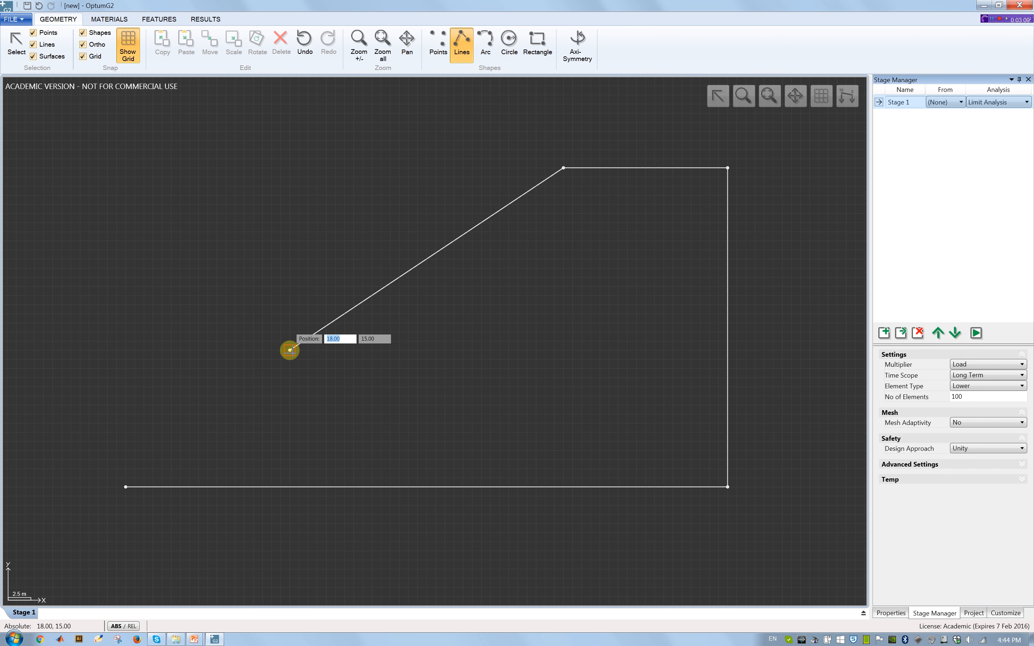
{"action": "type", "text": "0"}
{"action": "key", "text": "Tab"}
{"action": "key", "text": "Return"}
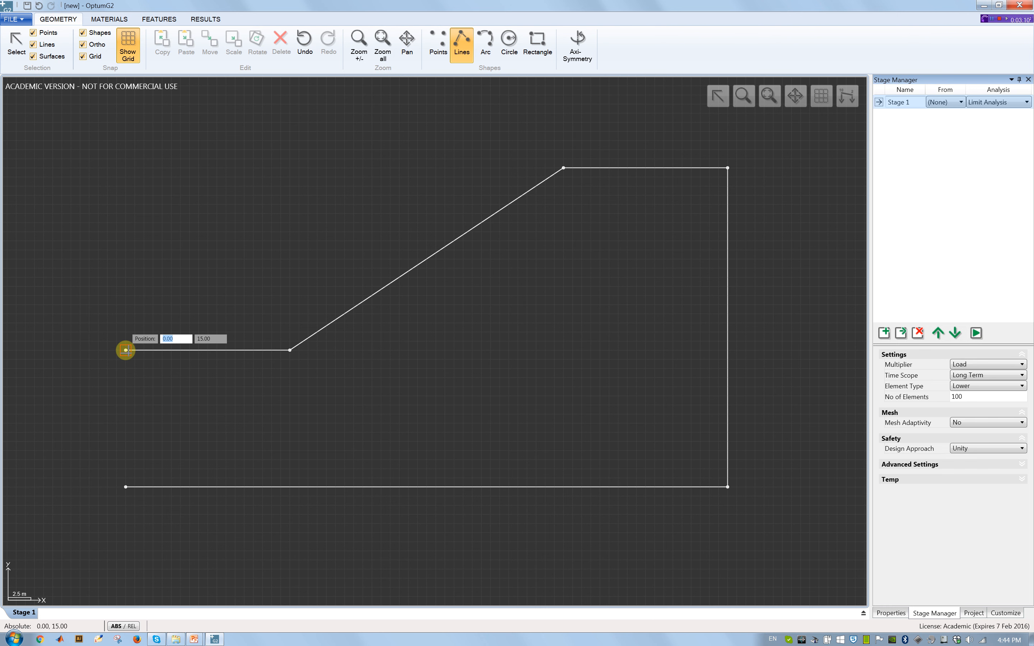
{"action": "left_click", "coordinate": [126, 486]}
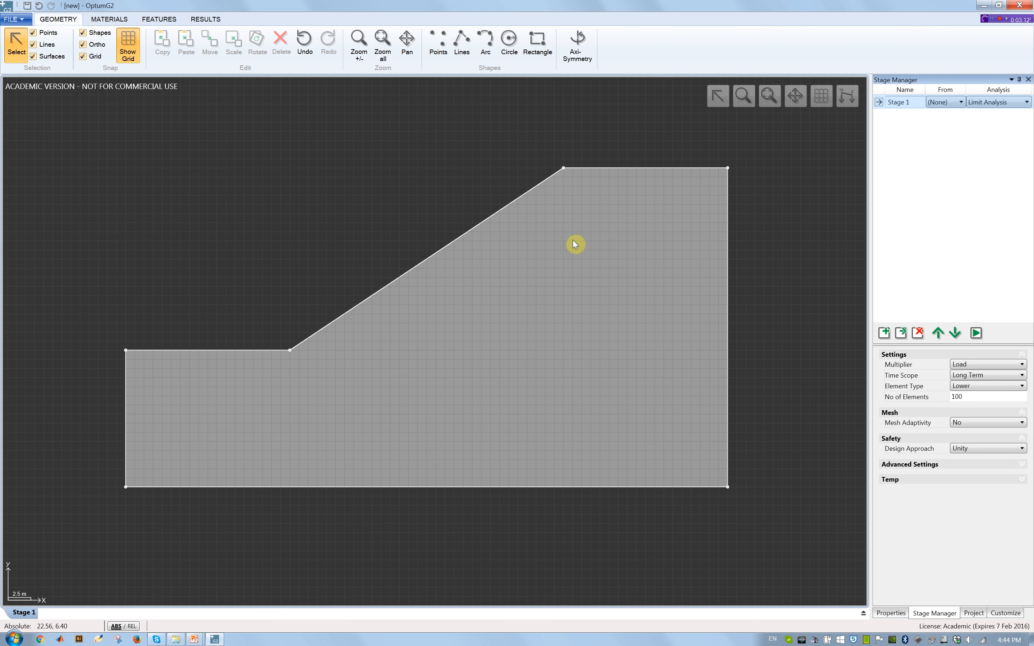
{"action": "left_click", "coordinate": [770, 96]}
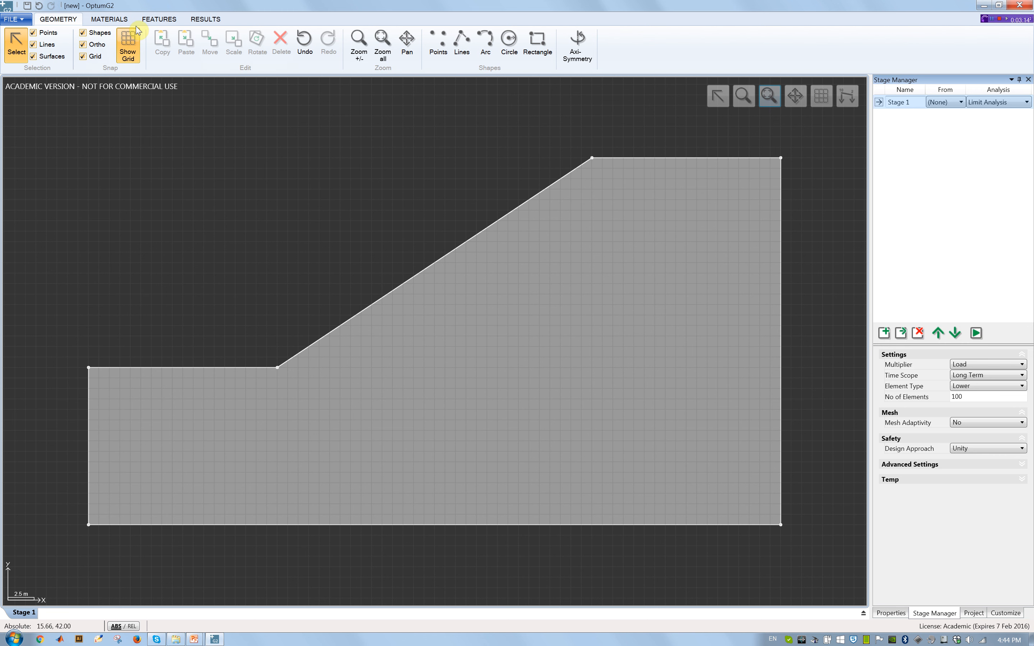
Step: Assign the MC Basic material to the slope region and set its cohesion to 41 kPa
{"action": "left_click", "coordinate": [112, 18]}
{"action": "left_click", "coordinate": [83, 41]}
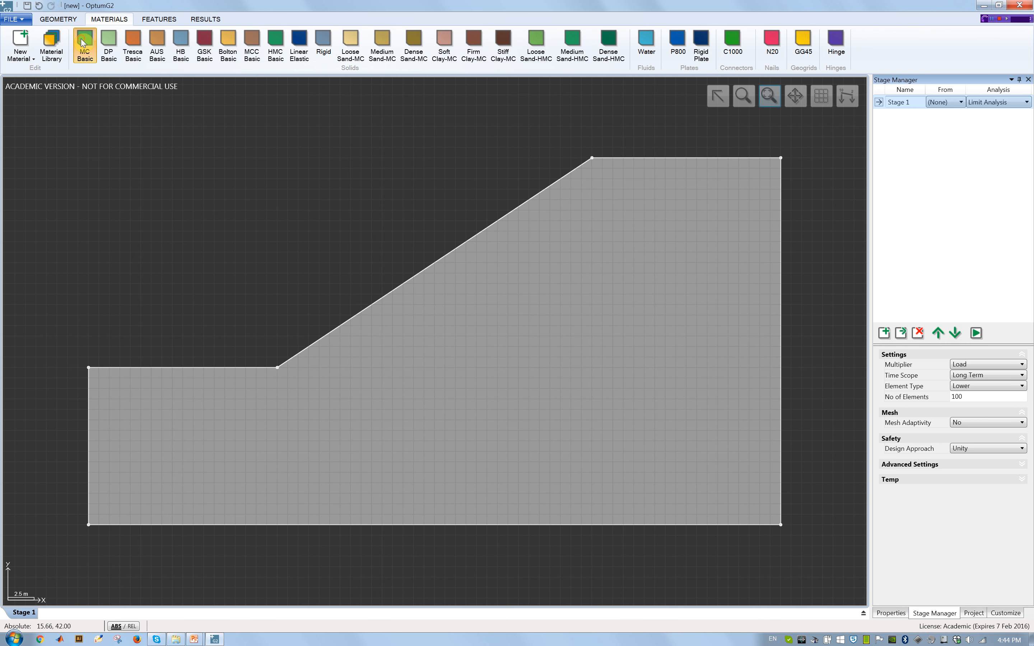
{"action": "left_click", "coordinate": [431, 370]}
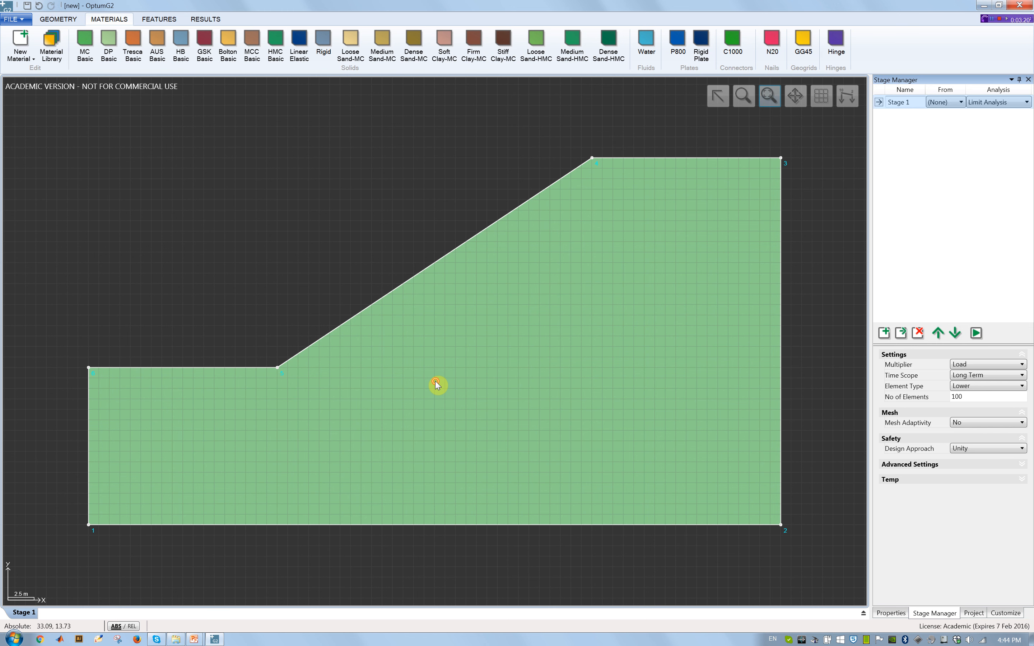
{"action": "left_click", "coordinate": [435, 381]}
{"action": "left_click", "coordinate": [983, 238]}
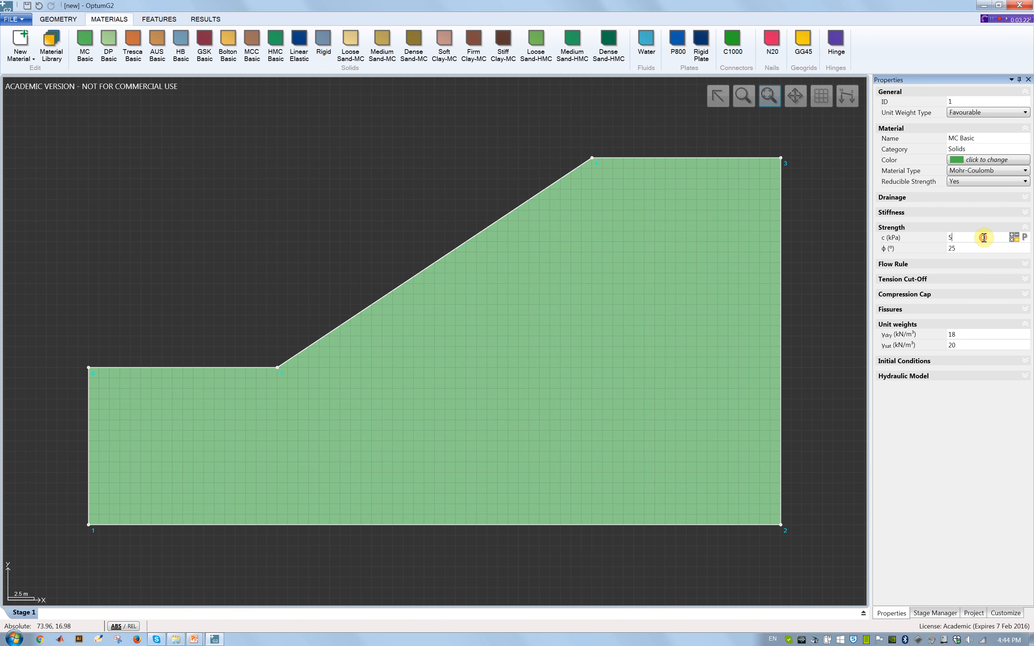
{"action": "double_click", "coordinate": [983, 237]}
{"action": "type", "text": "41"}
Step: Apply standard fixities to the model and check the supports on its side and base boundaries
{"action": "left_click", "coordinate": [159, 19]}
{"action": "left_click", "coordinate": [265, 47]}
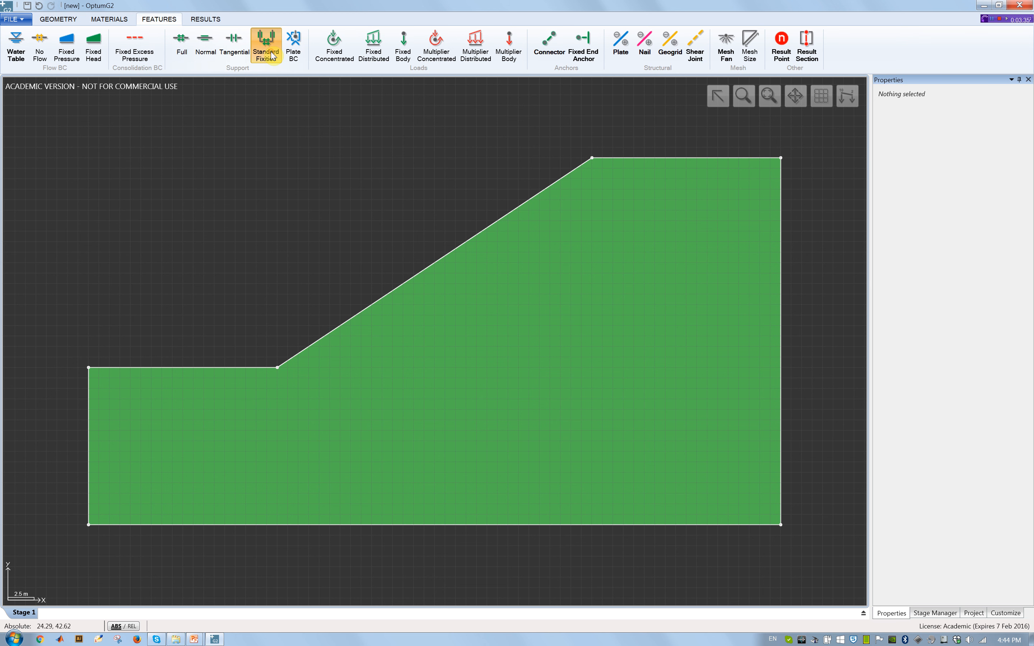
{"action": "left_click", "coordinate": [779, 262]}
{"action": "left_click", "coordinate": [570, 525]}
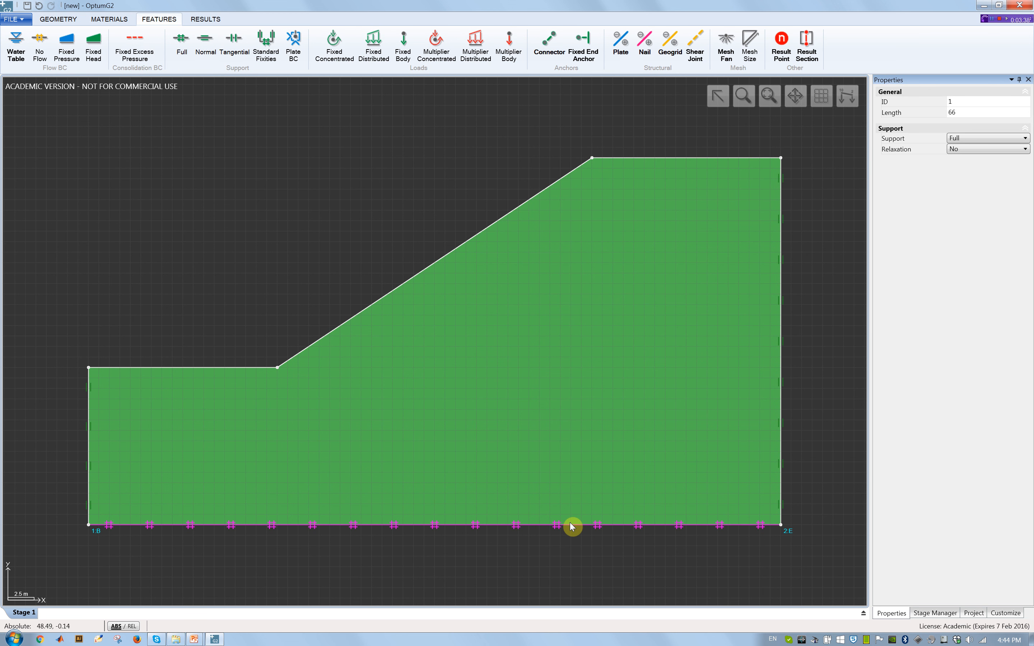
{"action": "left_click", "coordinate": [90, 414]}
{"action": "left_click", "coordinate": [248, 272]}
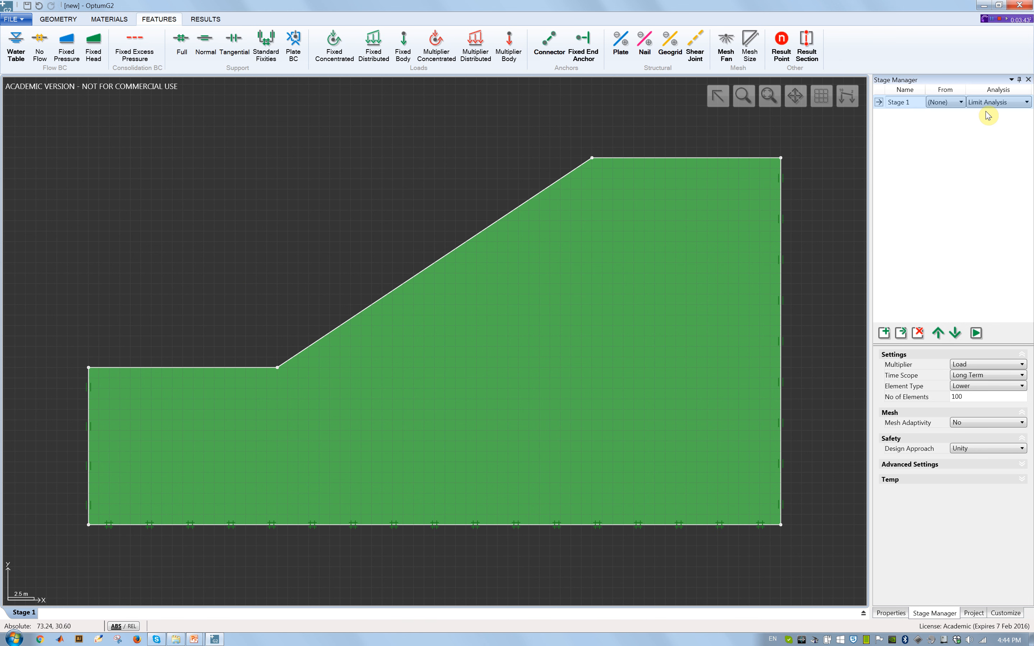
Step: Configure Stage 1 as a Strength Reduction analysis with 1000 elements and mesh adaptivity enabled
{"action": "left_click", "coordinate": [1001, 105]}
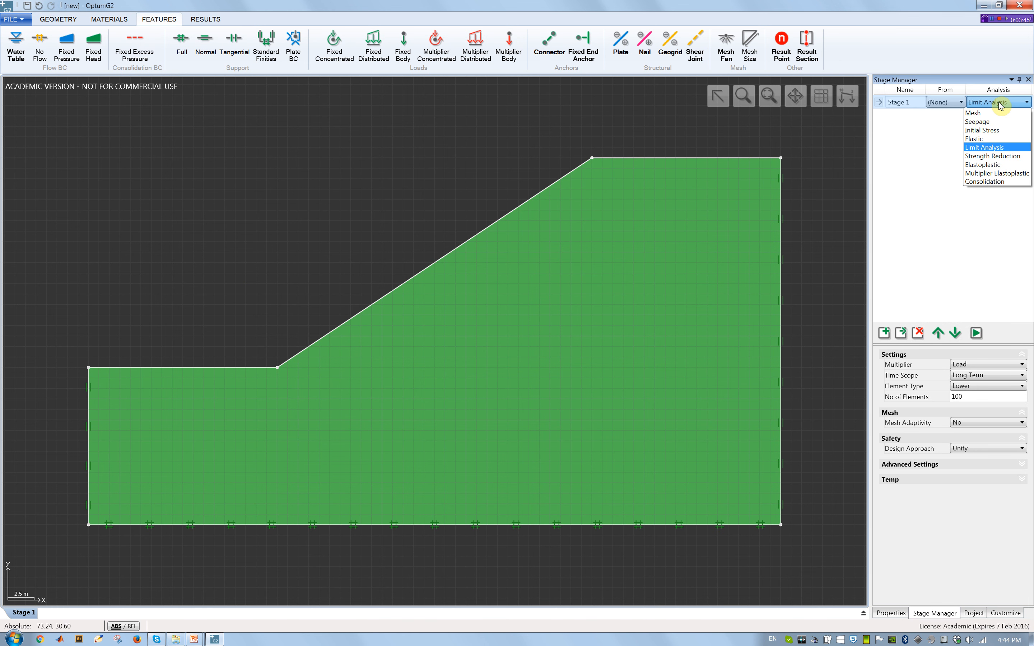
{"action": "left_click", "coordinate": [1002, 156]}
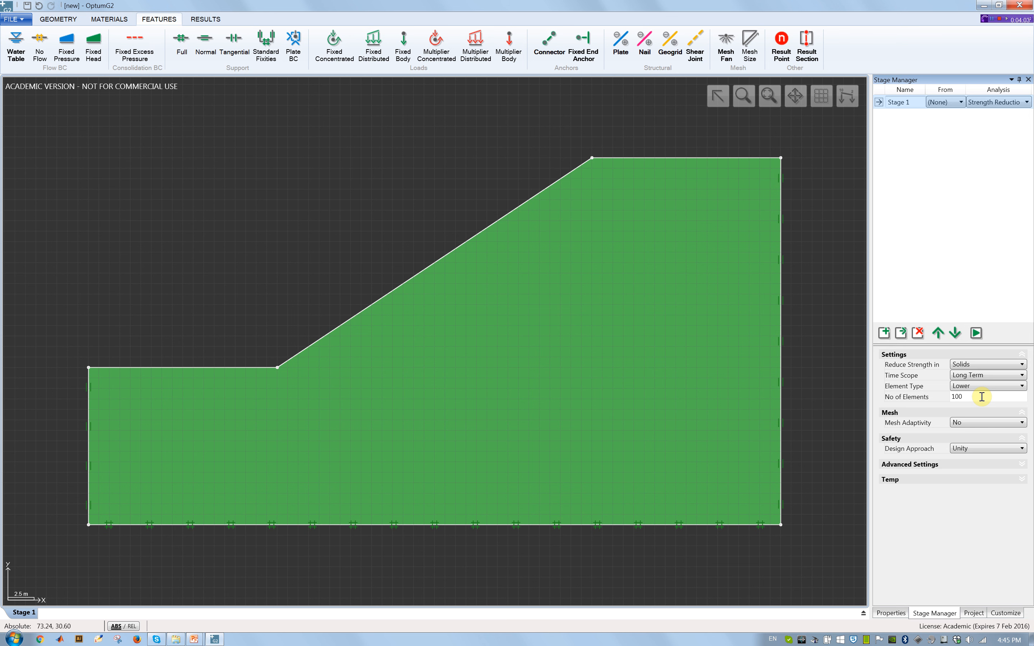
{"action": "type", "text": "0"}
{"action": "left_click", "coordinate": [975, 423]}
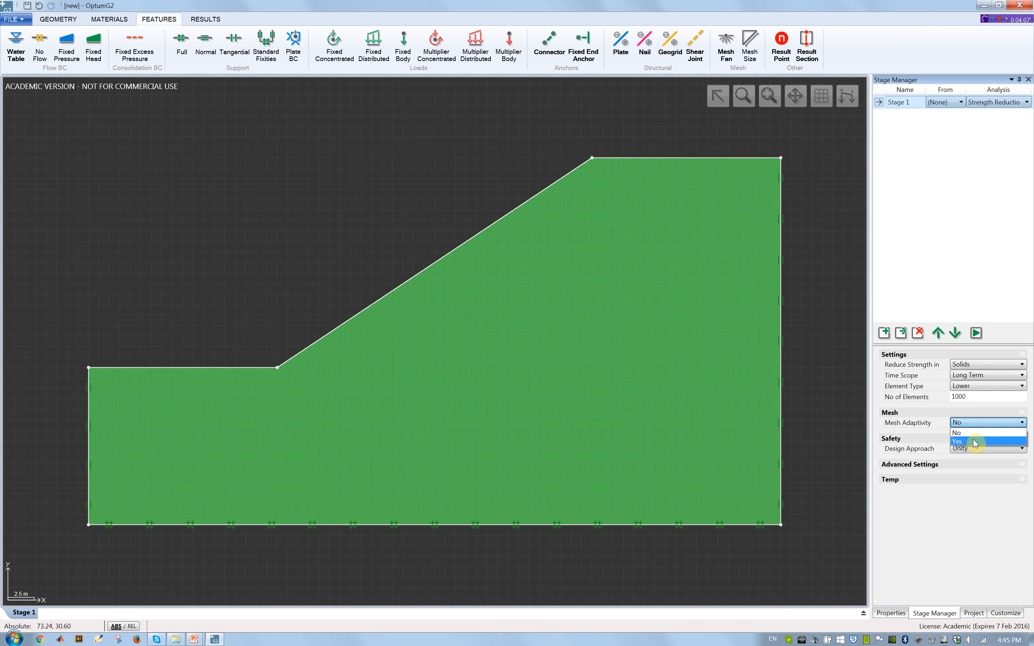
{"action": "left_click", "coordinate": [974, 442]}
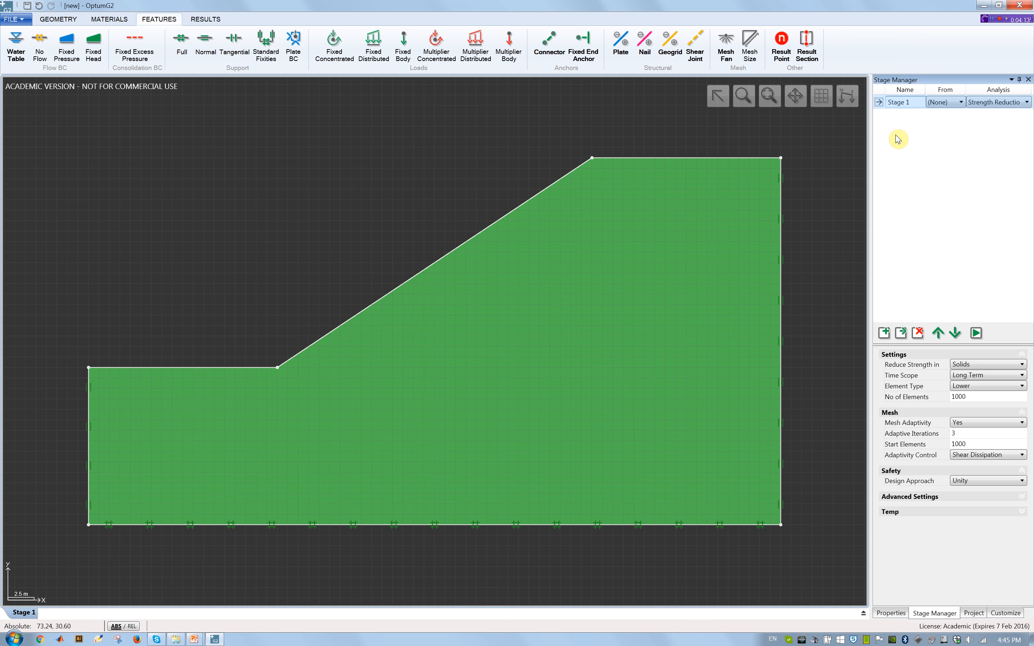
Step: Duplicate Stage 1 as a second stage and rename the original stage LB
{"action": "left_click", "coordinate": [900, 333]}
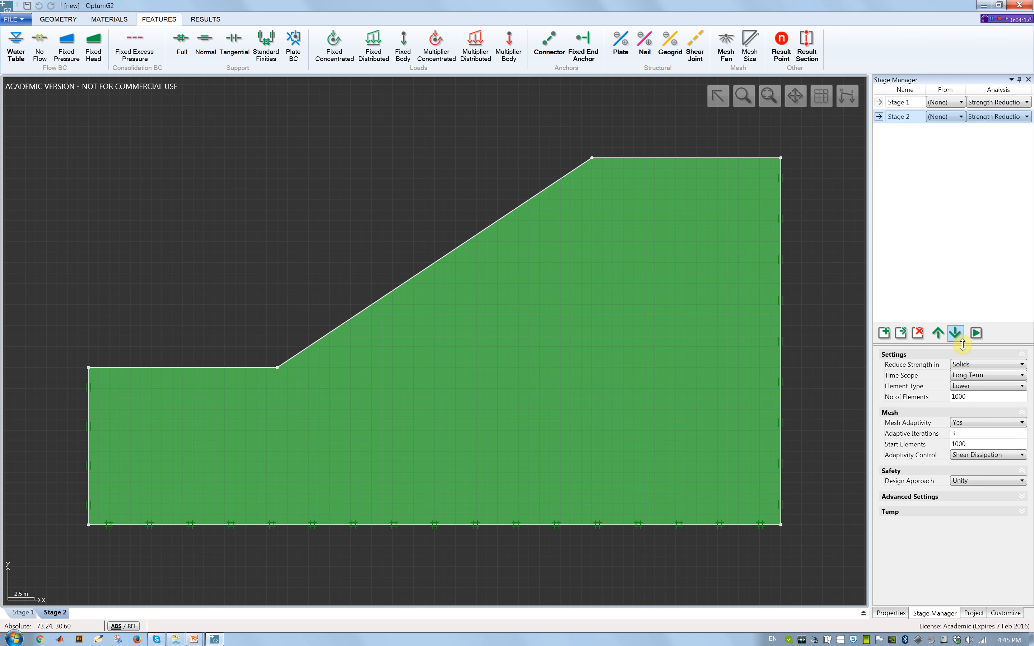
{"action": "left_click", "coordinate": [910, 102]}
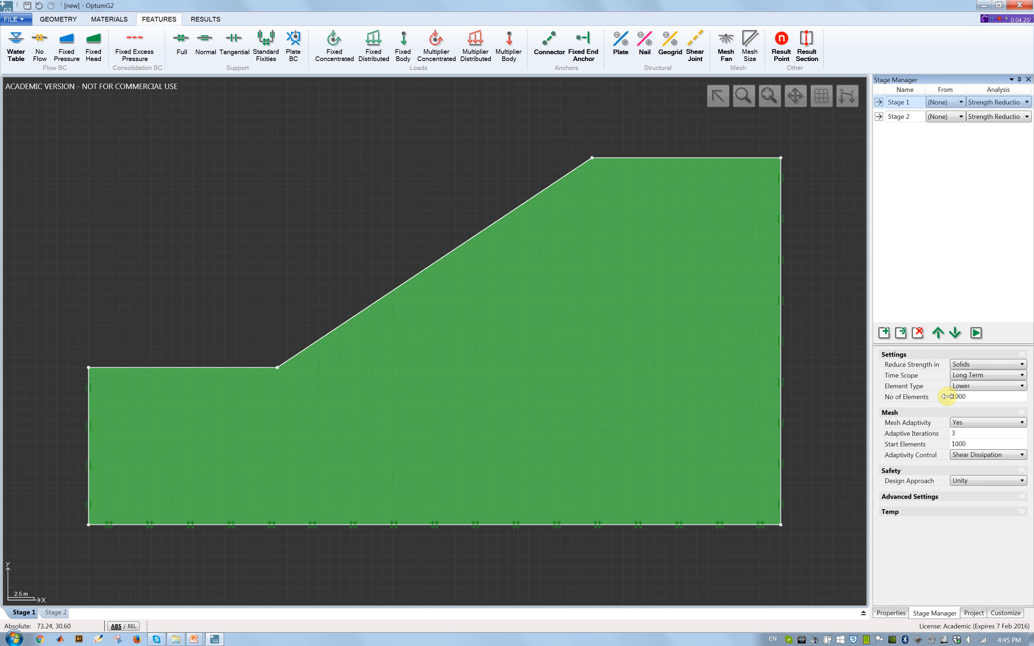
{"action": "left_click", "coordinate": [911, 103]}
{"action": "type", "text": "LB"}
{"action": "key", "text": "Return"}
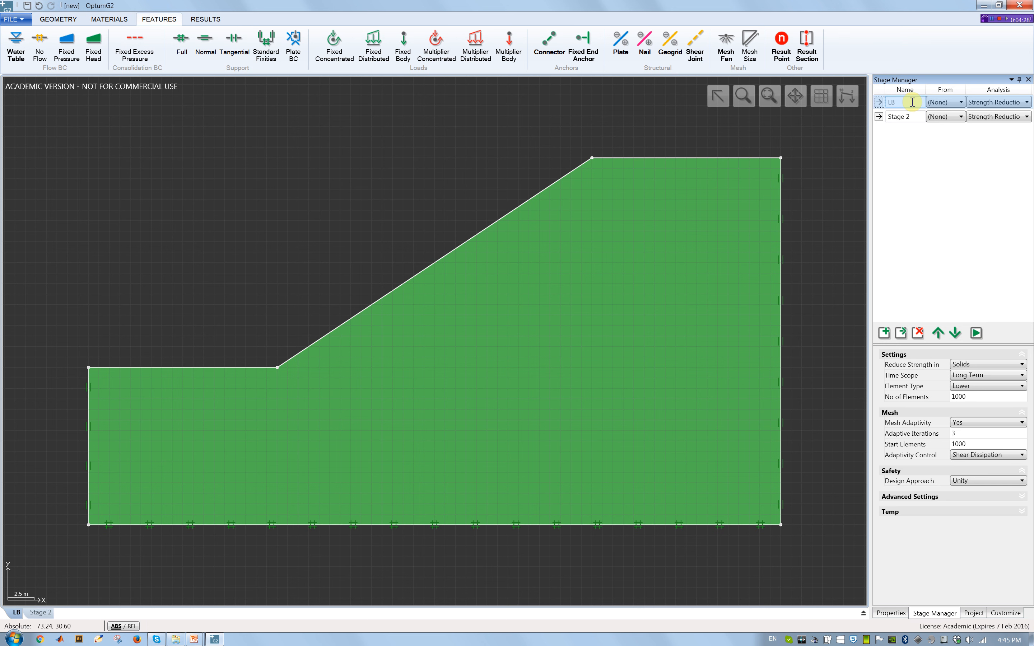
Step: Set the second stage's element type to Upper and rename the stage UB
{"action": "left_click", "coordinate": [915, 117]}
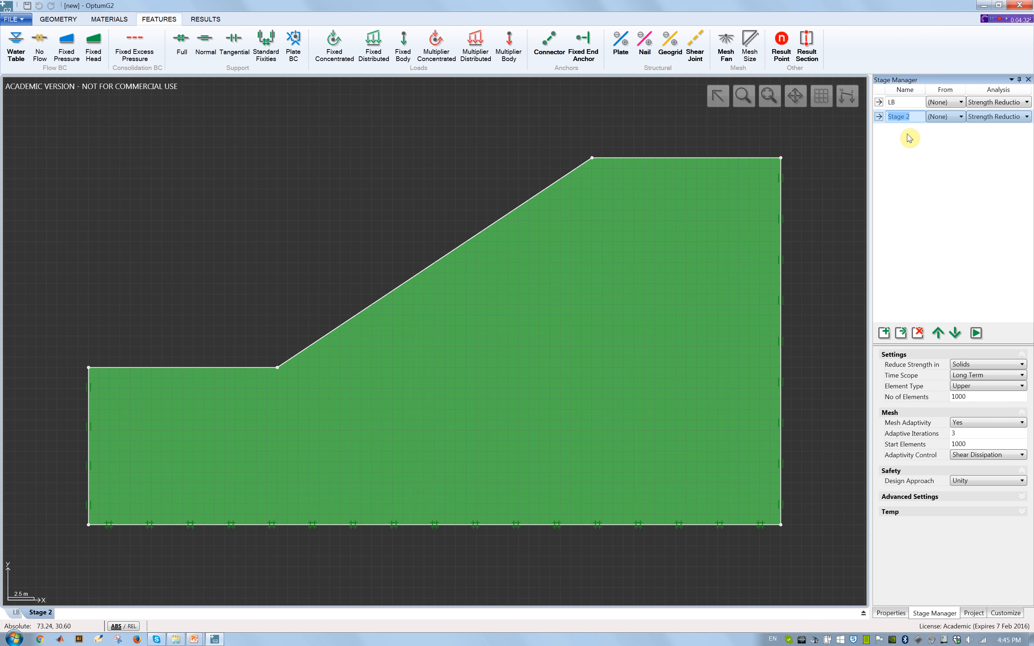
{"action": "type", "text": "UB"}
{"action": "key", "text": "Return"}
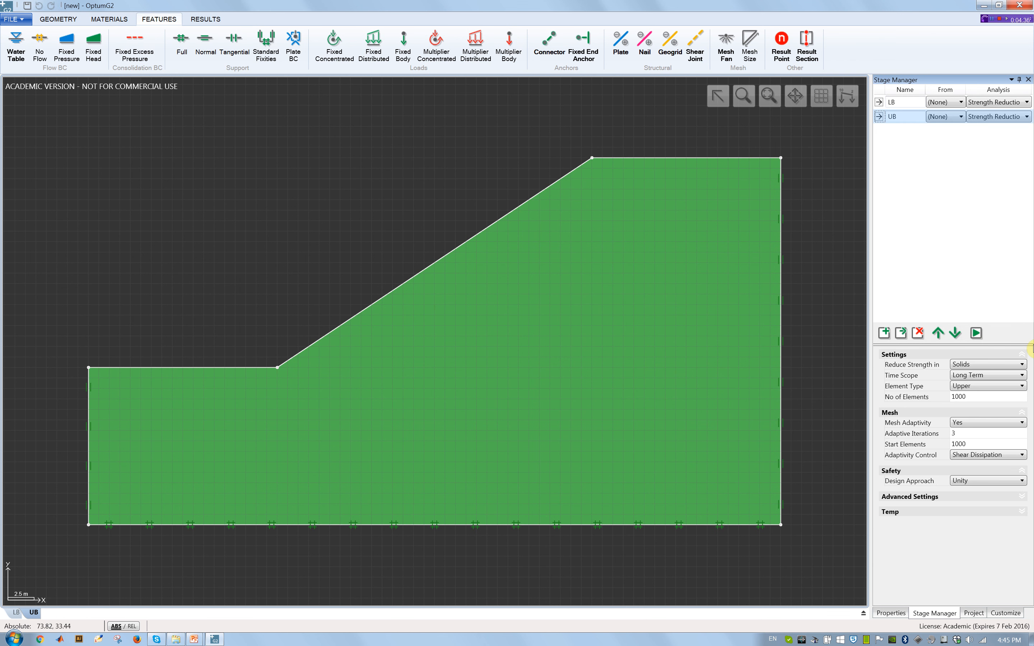
Step: Run both stages and review the strength reduction factors of the lower and upper bound analyses in the log
{"action": "left_click", "coordinate": [975, 333]}
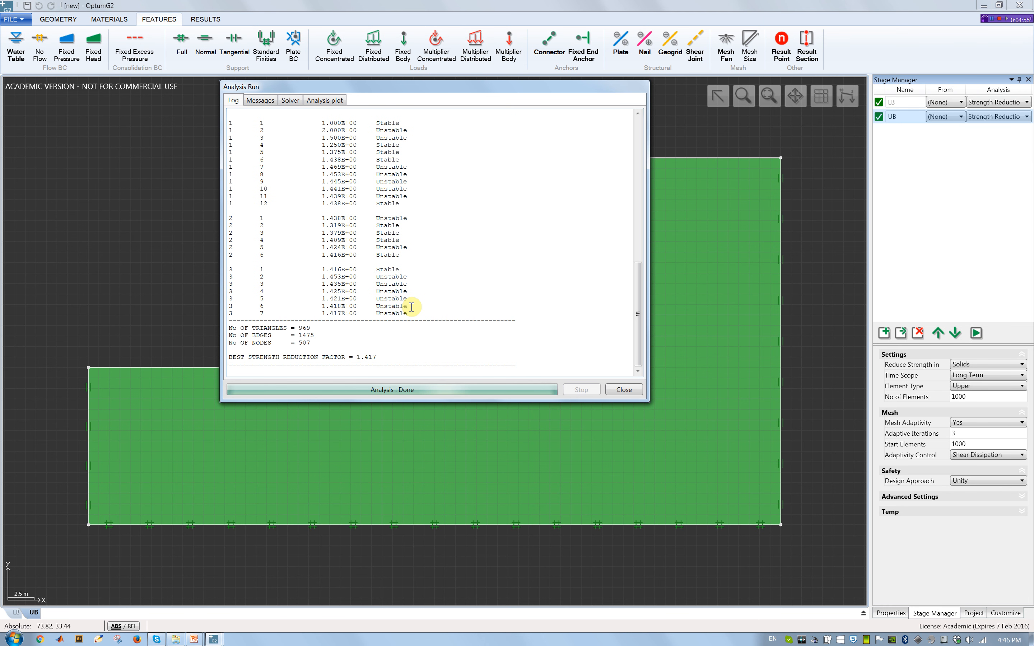
{"action": "left_click_drag", "start_coordinate": [643, 313], "coordinate": [637, 249]}
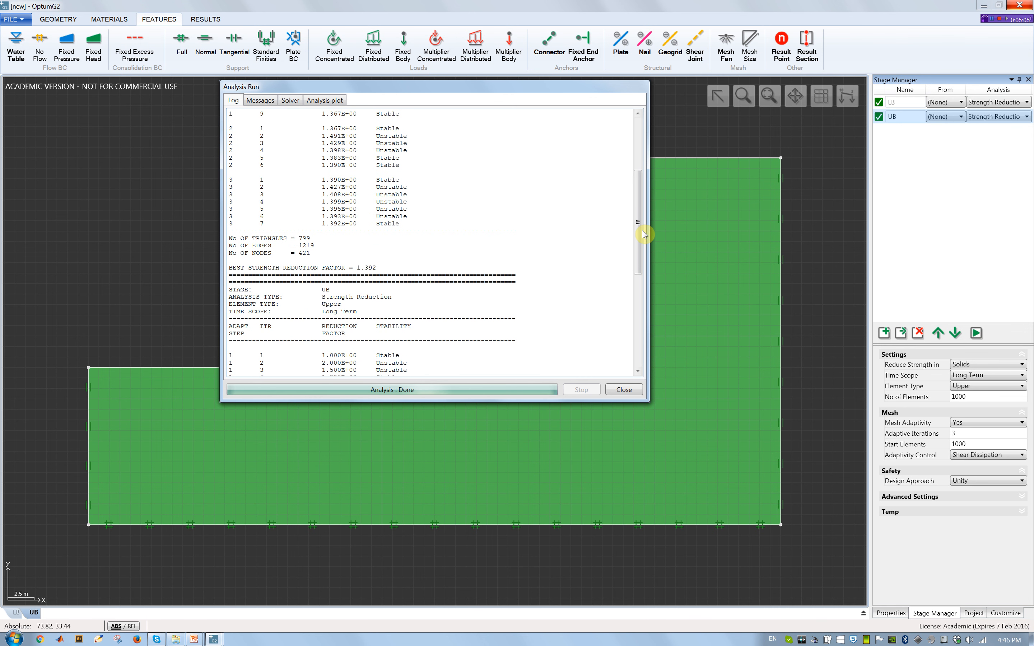
{"action": "left_click_drag", "start_coordinate": [638, 256], "coordinate": [637, 328]}
{"action": "left_click", "coordinate": [623, 390]}
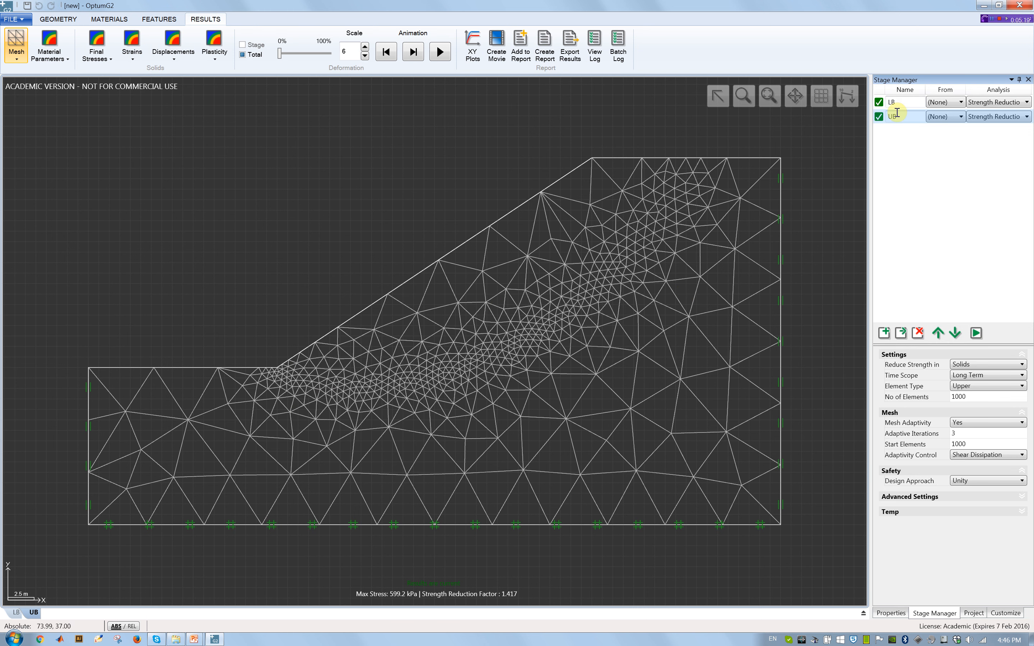
Step: Display the Shear Dissipation distribution for the LB stage and play the deformation animation of the failure mechanism
{"action": "left_click", "coordinate": [905, 105]}
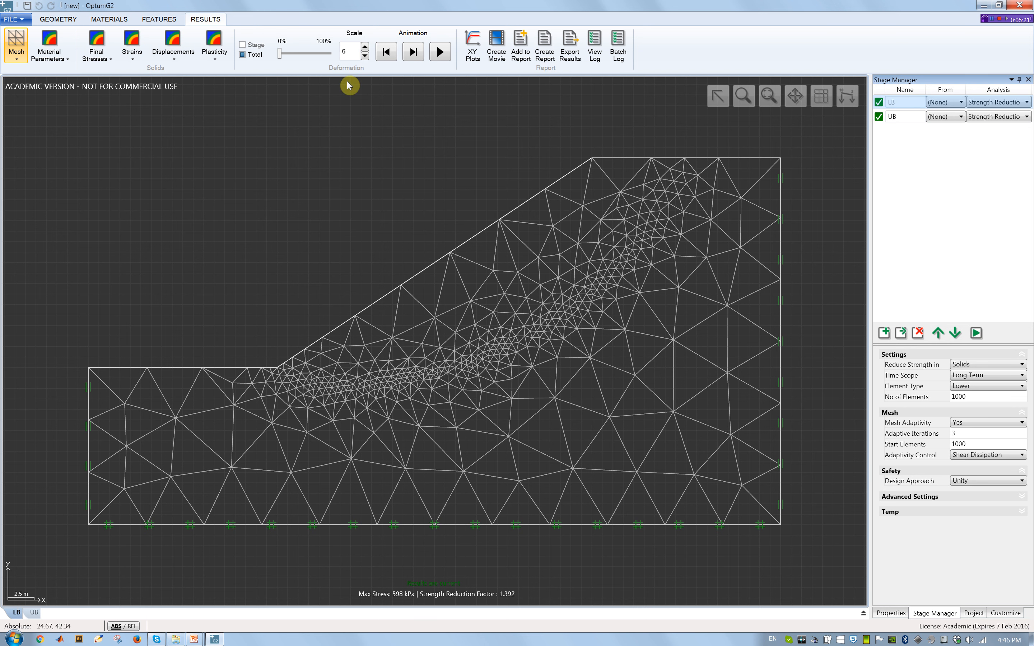
{"action": "left_click", "coordinate": [214, 47]}
{"action": "left_click", "coordinate": [233, 112]}
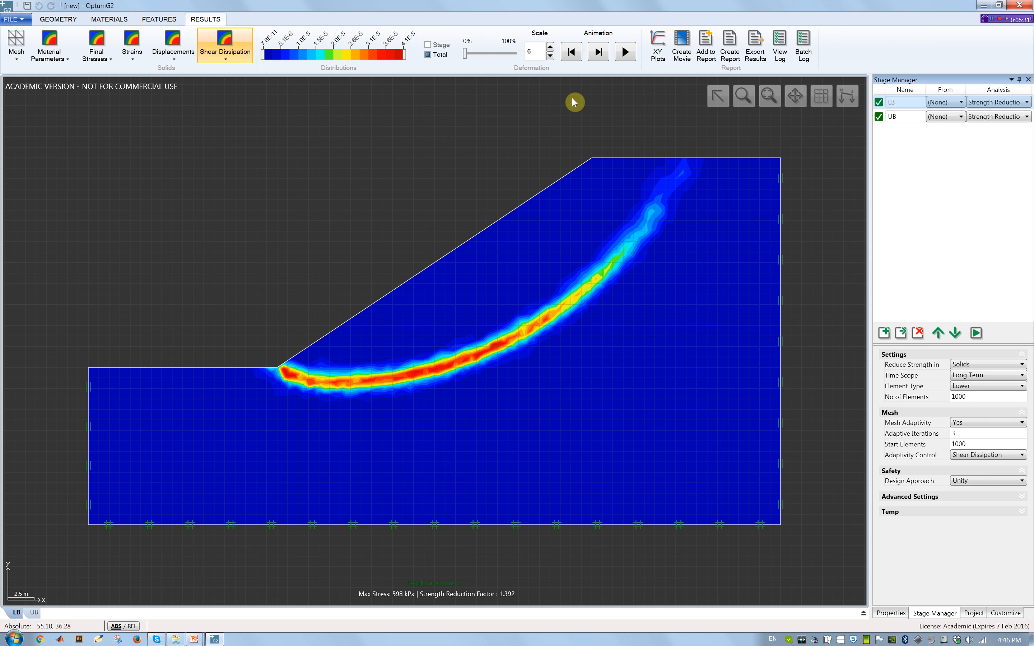
{"action": "left_click", "coordinate": [627, 53]}
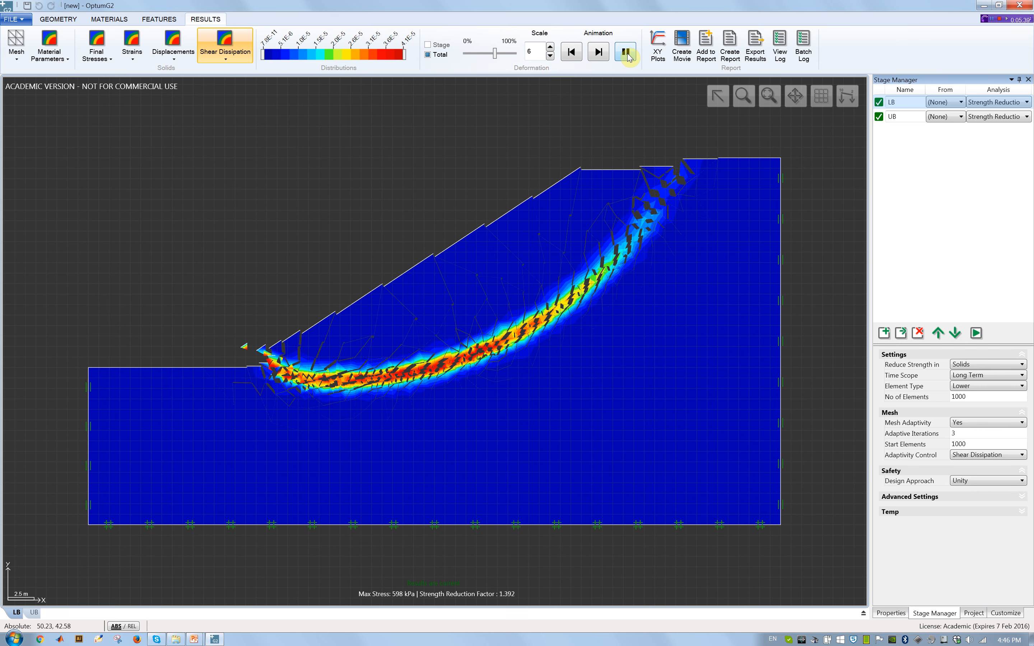
{"action": "left_click", "coordinate": [627, 53]}
{"action": "key", "text": "alt+Tab"}
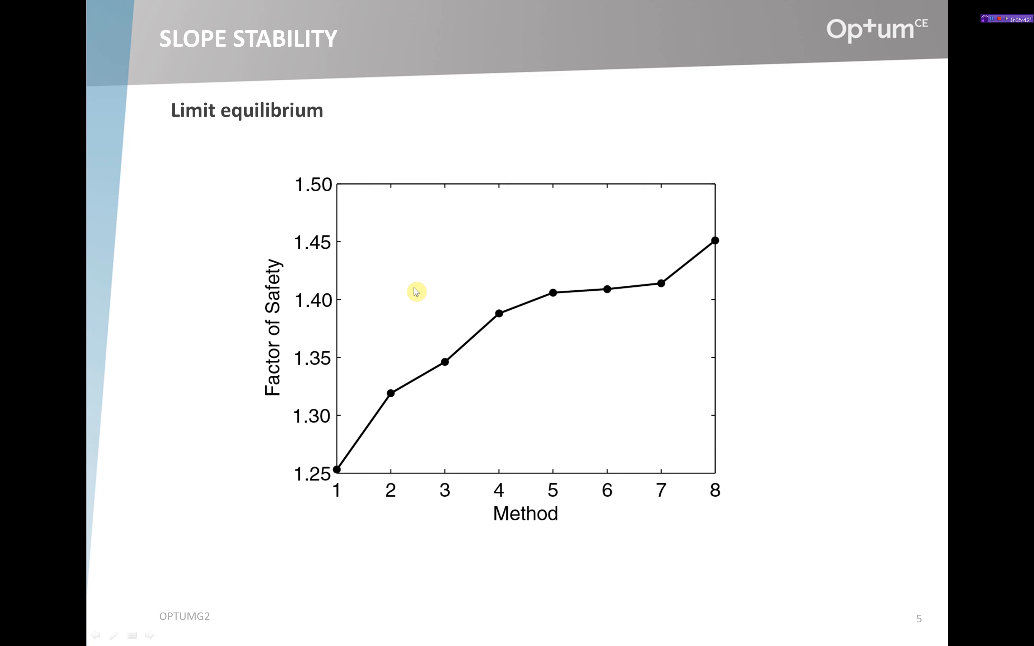
{"action": "left_click", "coordinate": [413, 287]}
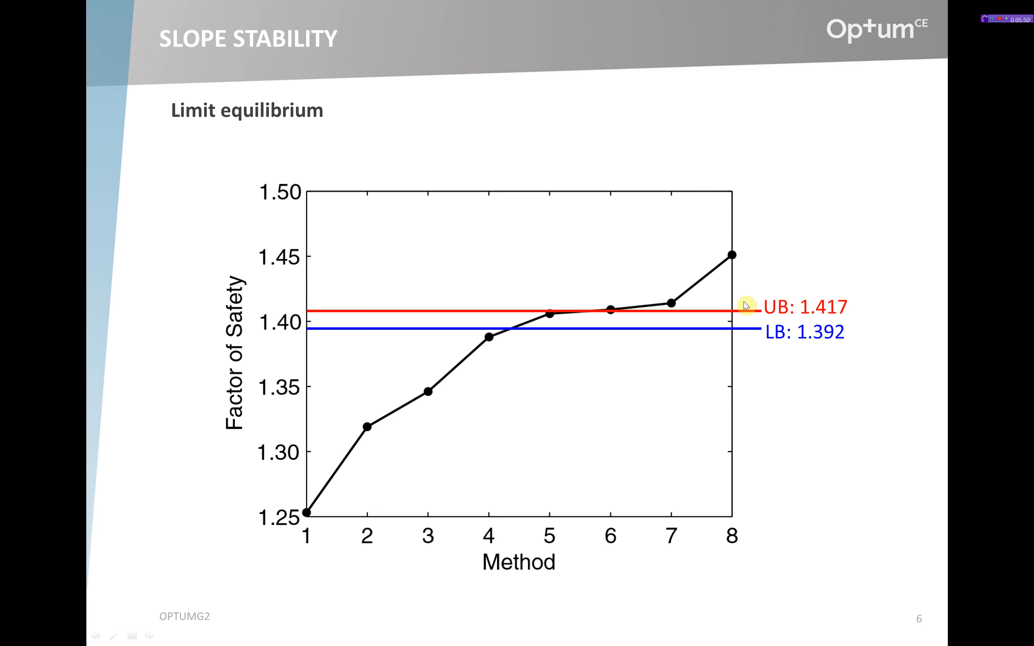
{"action": "left_click", "coordinate": [721, 337]}
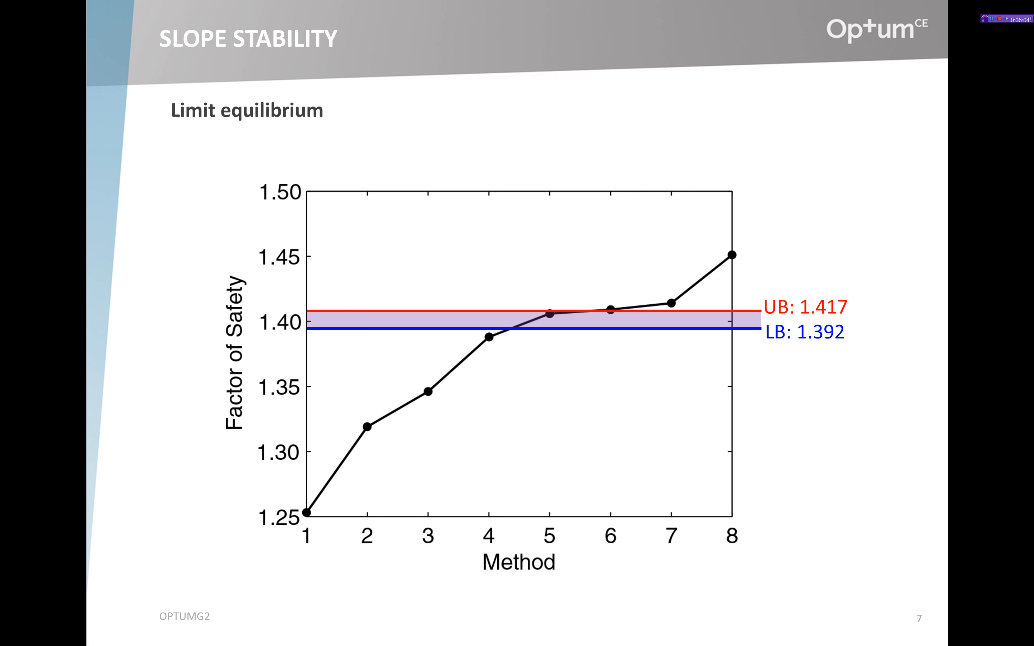
{"action": "key", "text": "Right"}
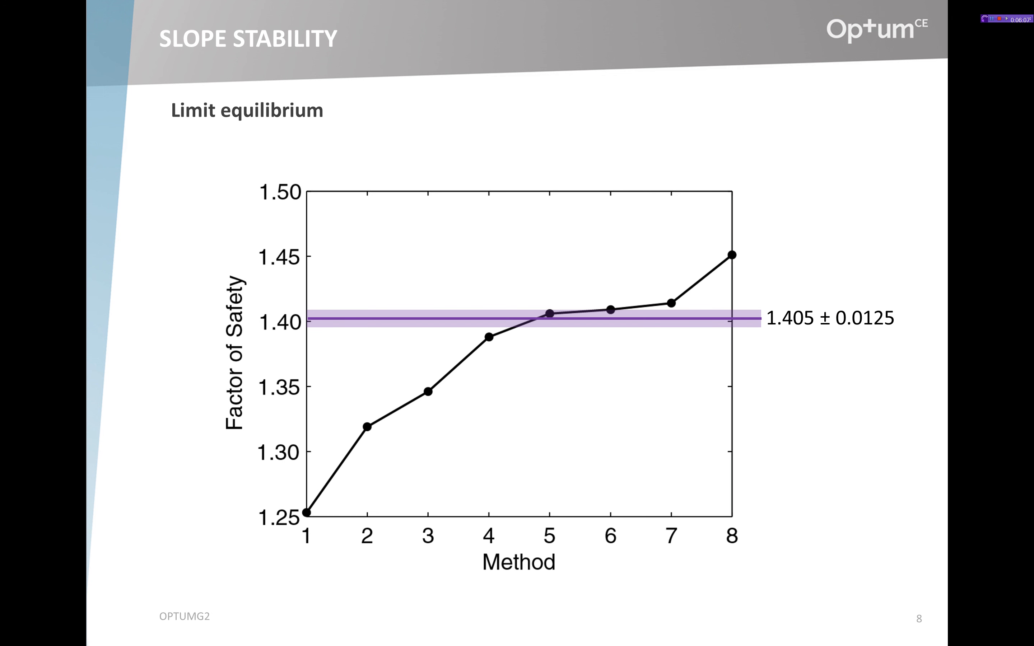